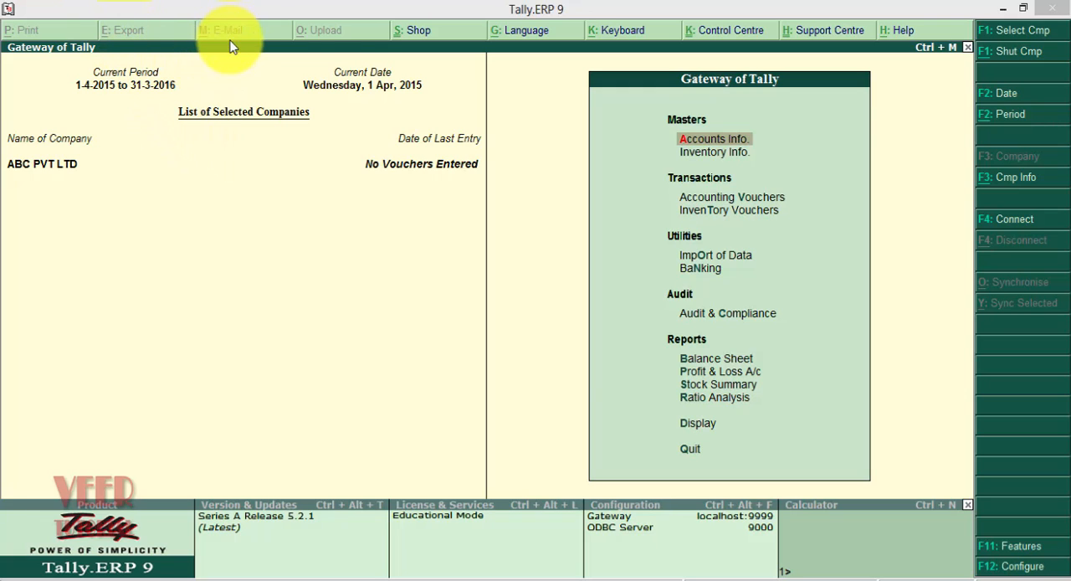
View the add-ons offered in TallyShop, and check the output language configuration, keeping English
{"action": "left_click", "coordinate": [419, 32]}
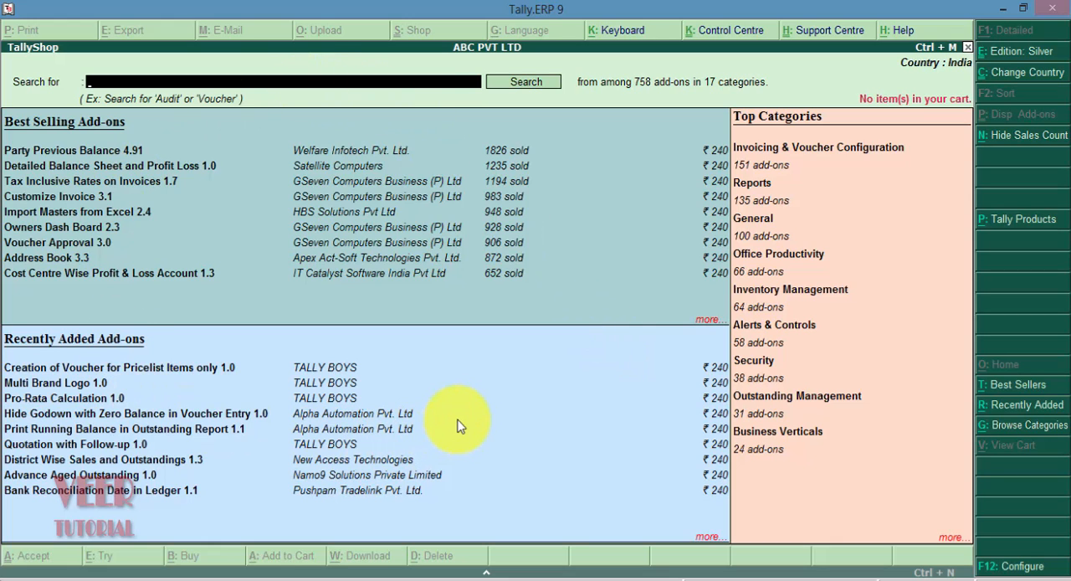
{"action": "left_click", "coordinate": [968, 47]}
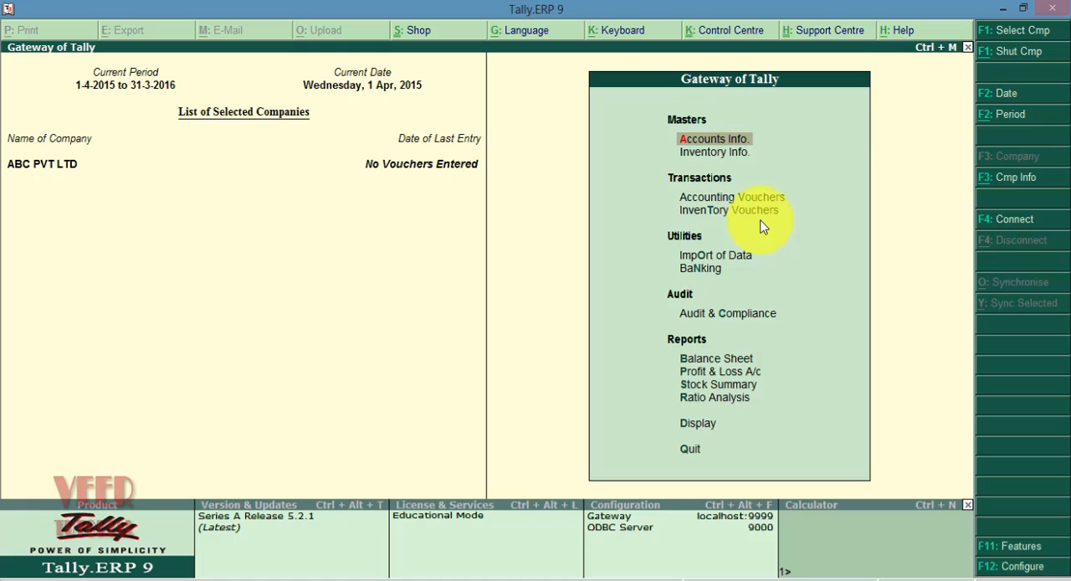
{"action": "left_click", "coordinate": [516, 32]}
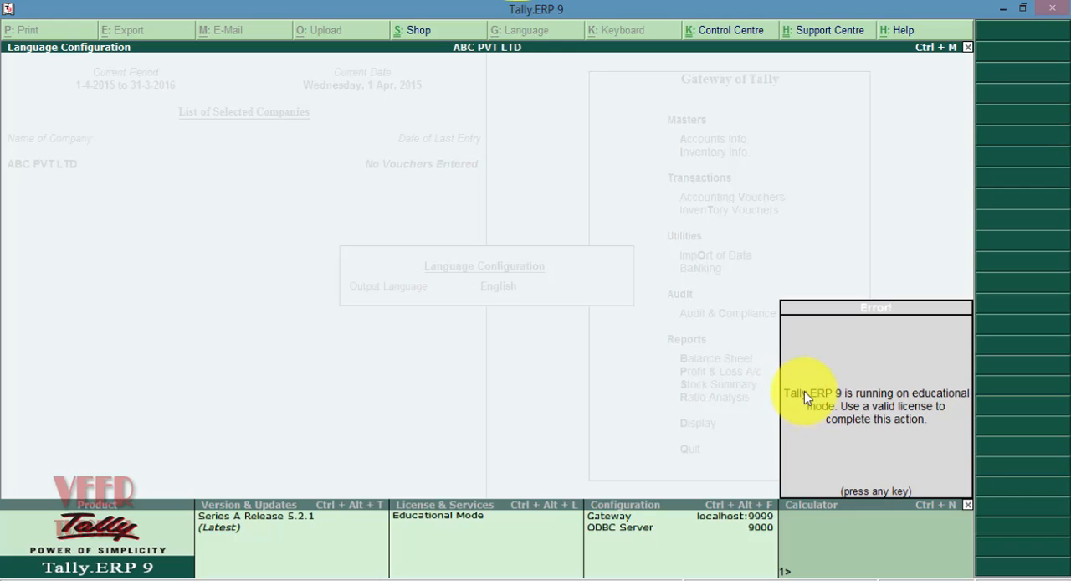
{"action": "key", "text": "Return"}
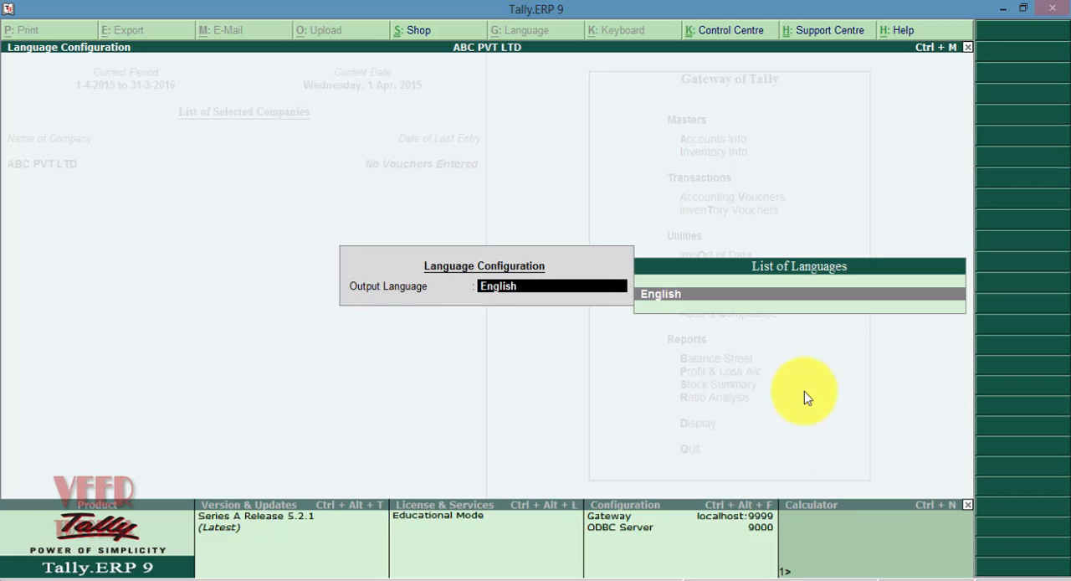
{"action": "key", "text": "Return"}
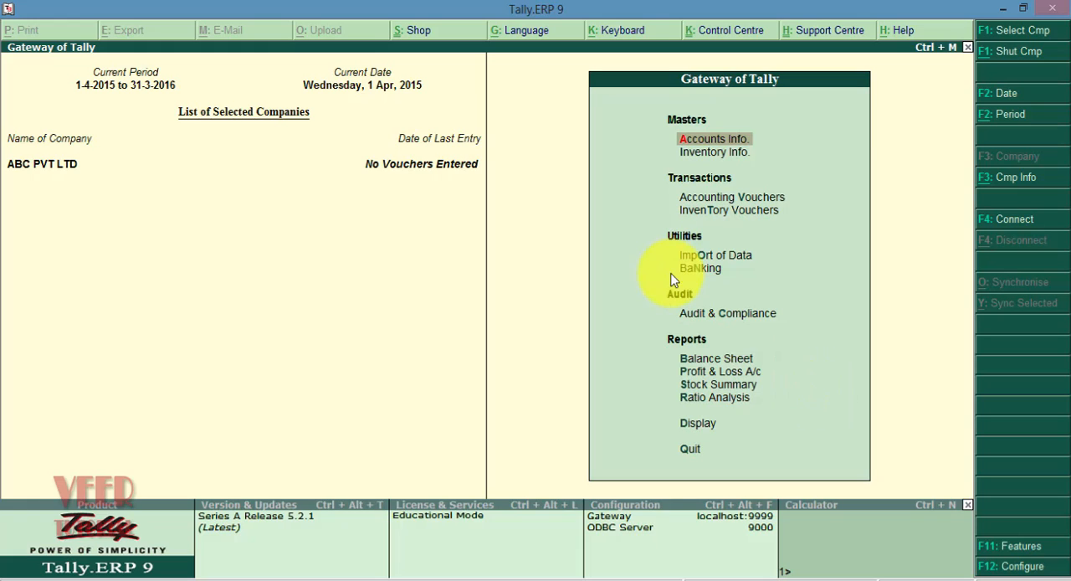
View the remote Tally.NET login required for the Control Centre and the Support Centre, leaving each without logging in
{"action": "left_click", "coordinate": [707, 35]}
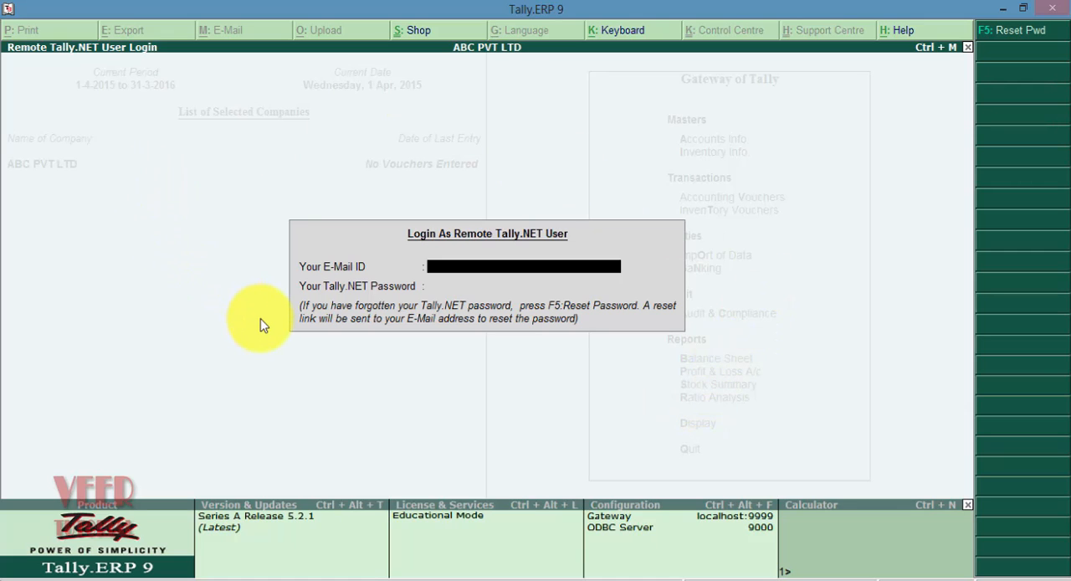
{"action": "key", "text": "Escape"}
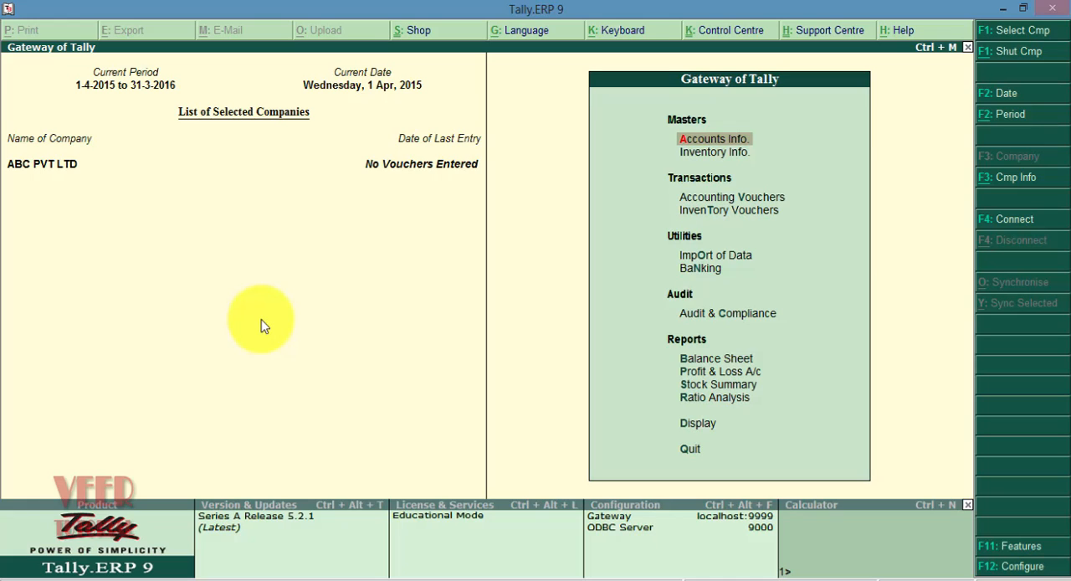
{"action": "left_click", "coordinate": [837, 31]}
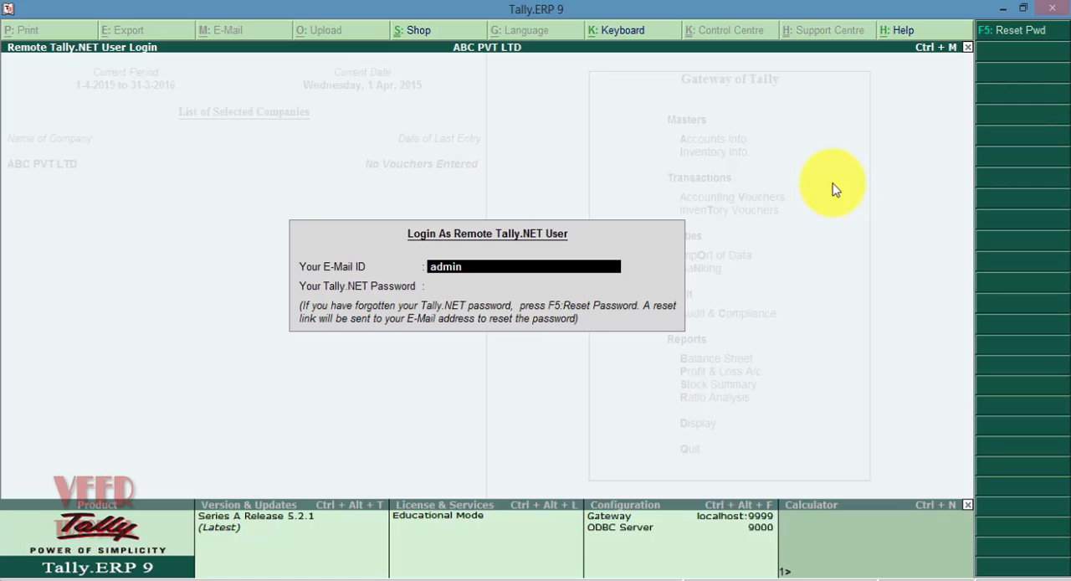
{"action": "key", "text": "Escape"}
{"action": "key", "text": "Escape"}
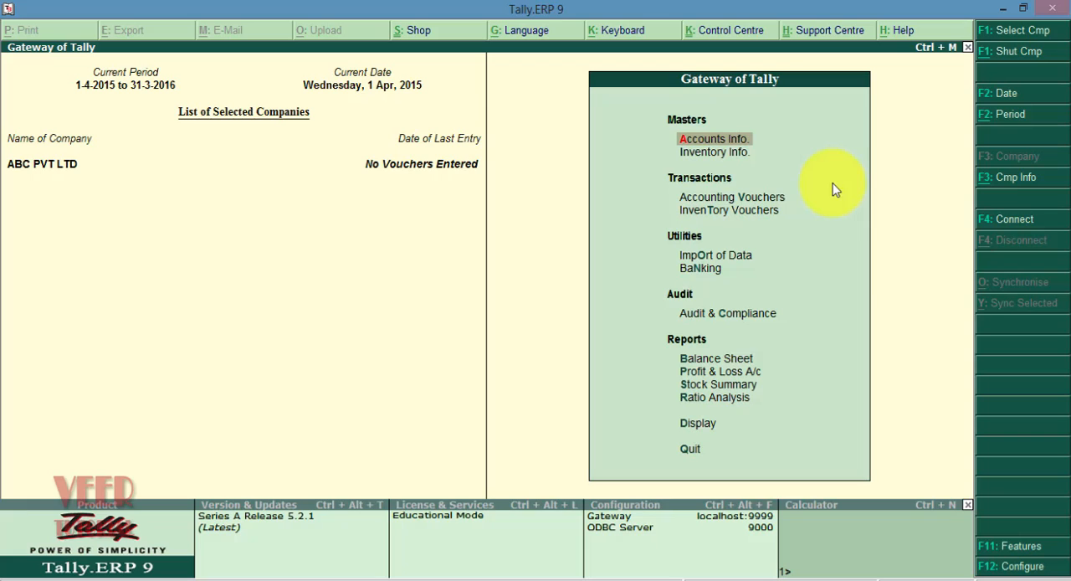
Look through the online Tally.ERP 9 help, including its index and keyword search, and close the help page
{"action": "left_click", "coordinate": [902, 30]}
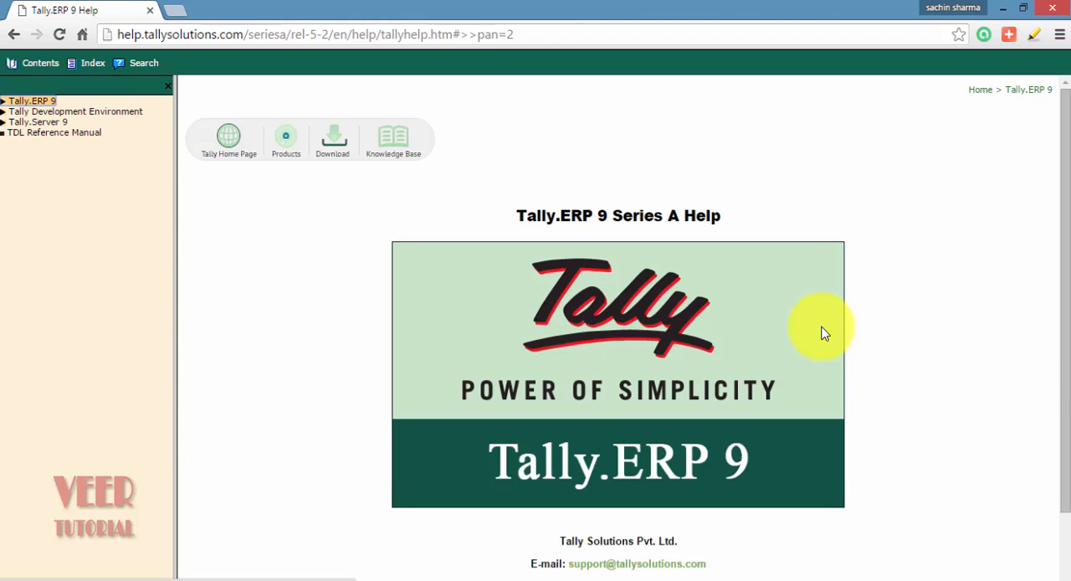
{"action": "scroll", "coordinate": [768, 328], "scroll_direction": "down", "scroll_amount": 1}
{"action": "scroll", "coordinate": [782, 319], "scroll_direction": "up", "scroll_amount": 1}
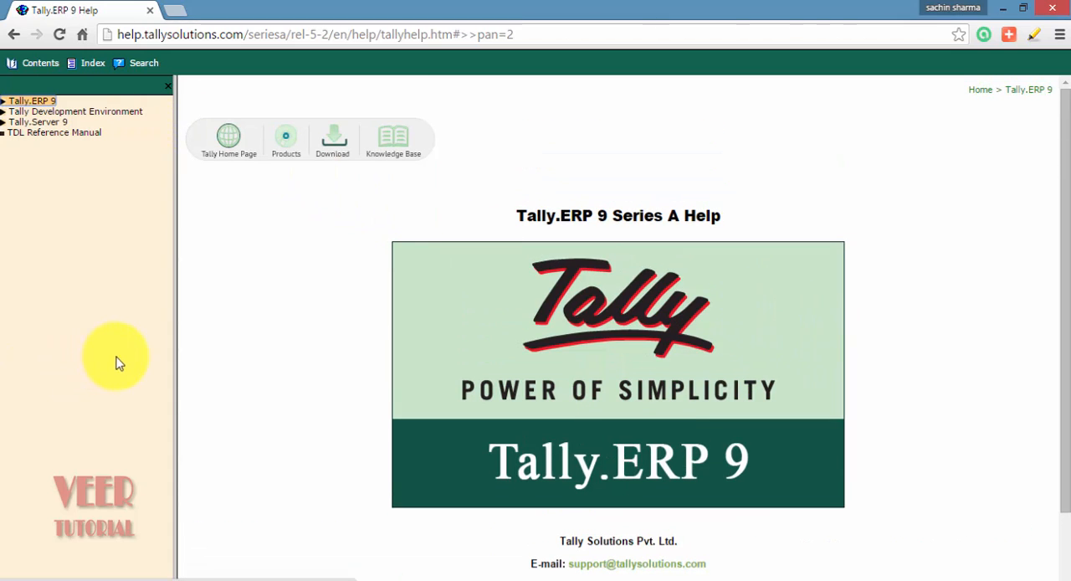
{"action": "left_click", "coordinate": [91, 60]}
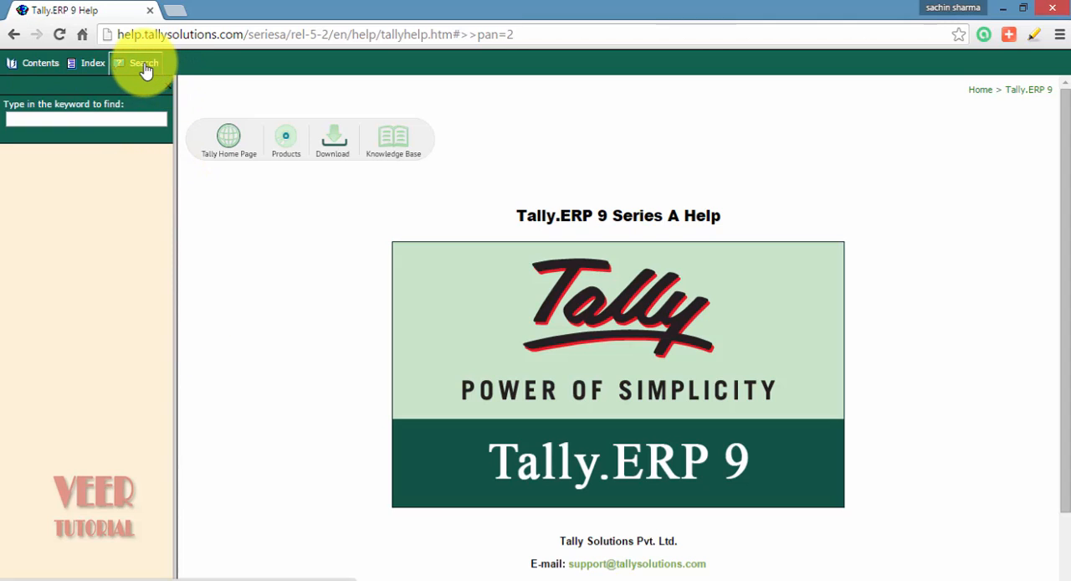
{"action": "left_click", "coordinate": [144, 65]}
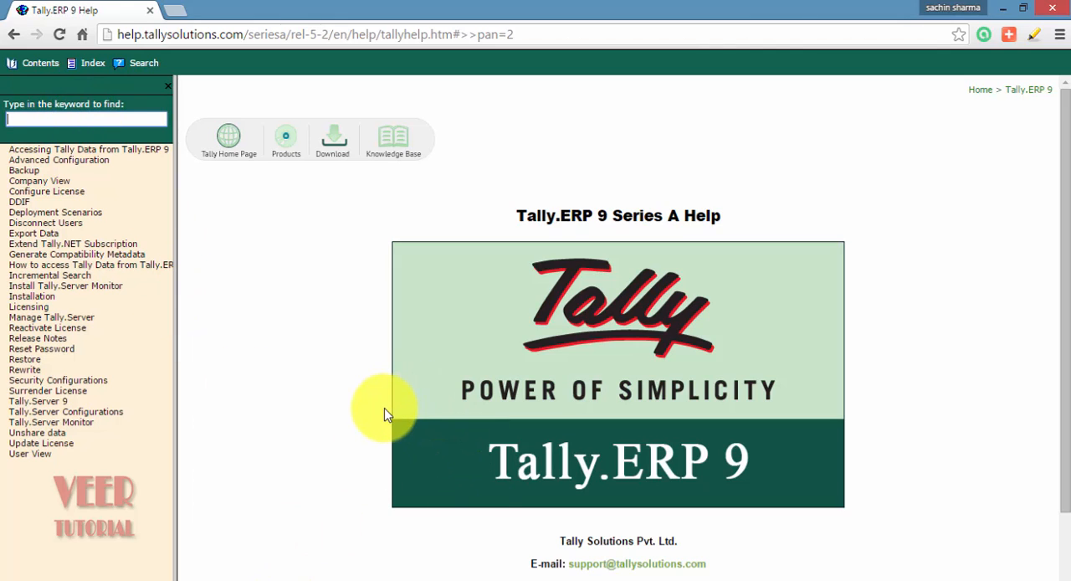
{"action": "left_click", "coordinate": [1052, 8]}
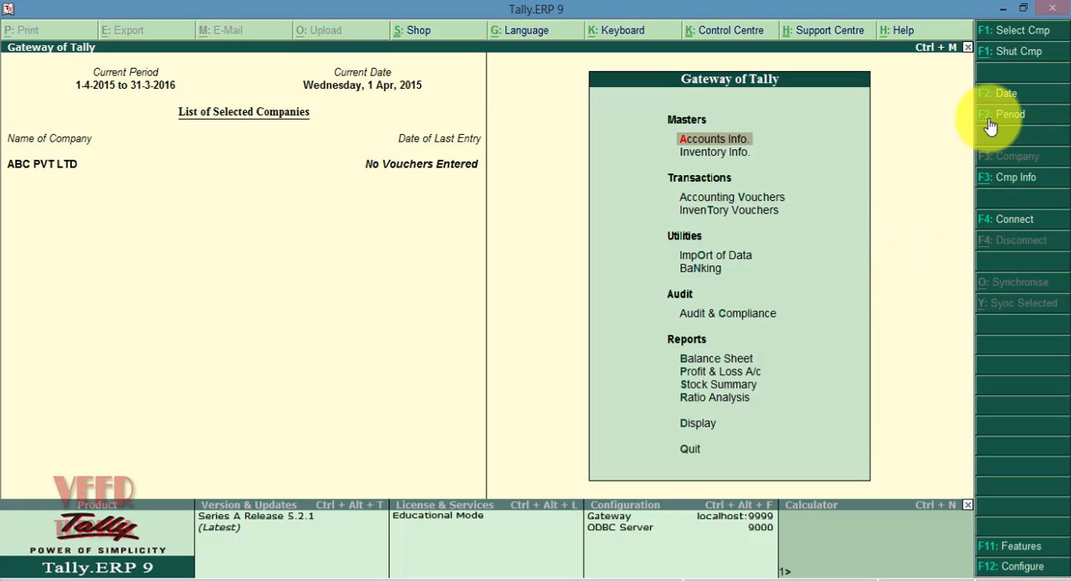
View the current period settings of ABC PVT LTD and keep the period from 1-4-2015 to 31-3-2016
{"action": "key", "text": "alt+F2"}
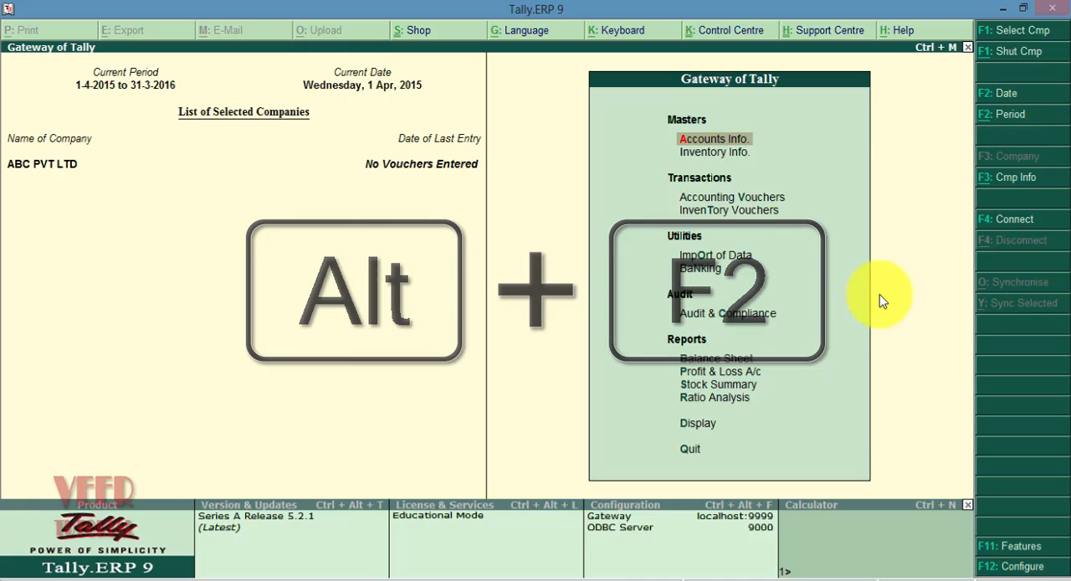
{"action": "key", "text": "alt+F2"}
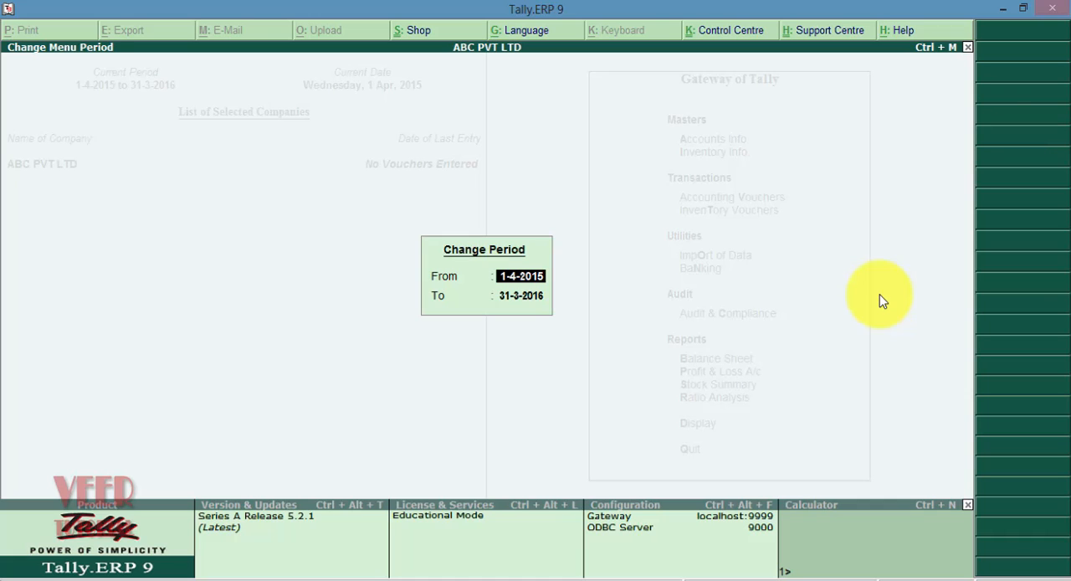
{"action": "key", "text": "Return"}
{"action": "key", "text": "Return"}
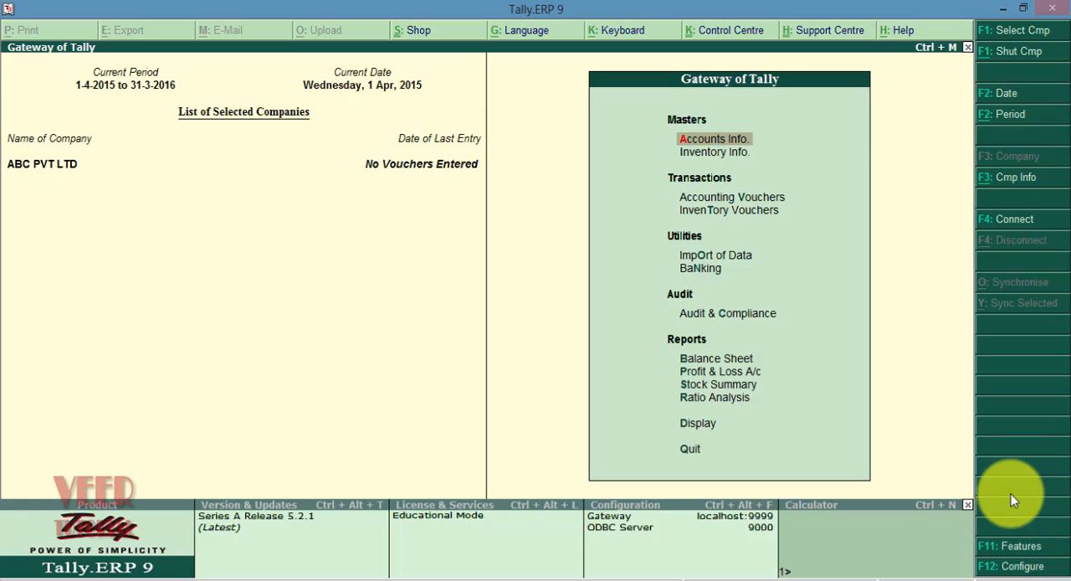
Look through the Company Features list from Accounting Features to Add-On Features and return to the Gateway of Tally
{"action": "left_click", "coordinate": [1009, 546]}
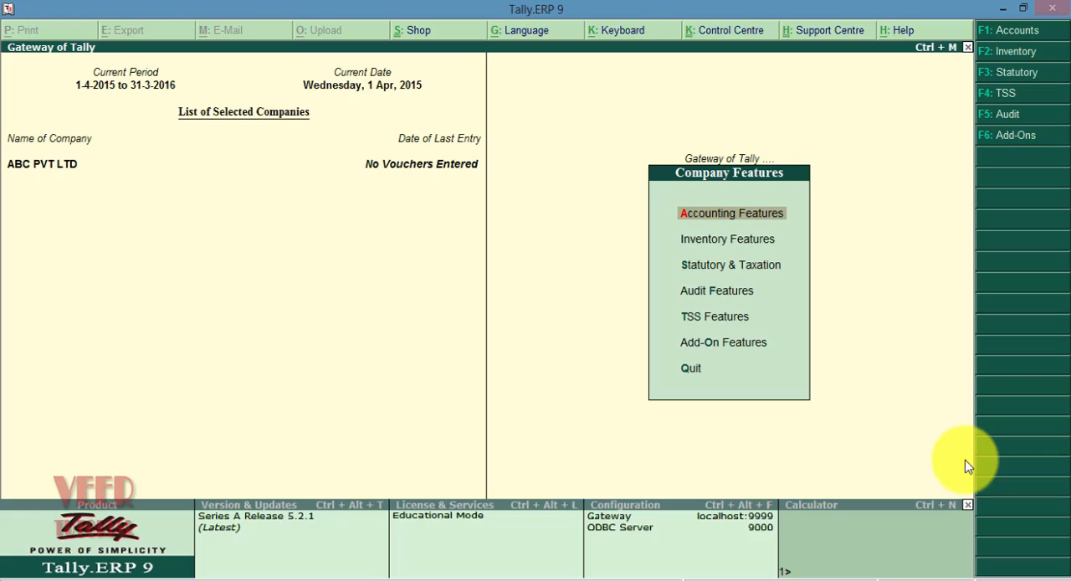
{"action": "key", "text": "Down"}
{"action": "key", "text": "Down"}
{"action": "key", "text": "Down"}
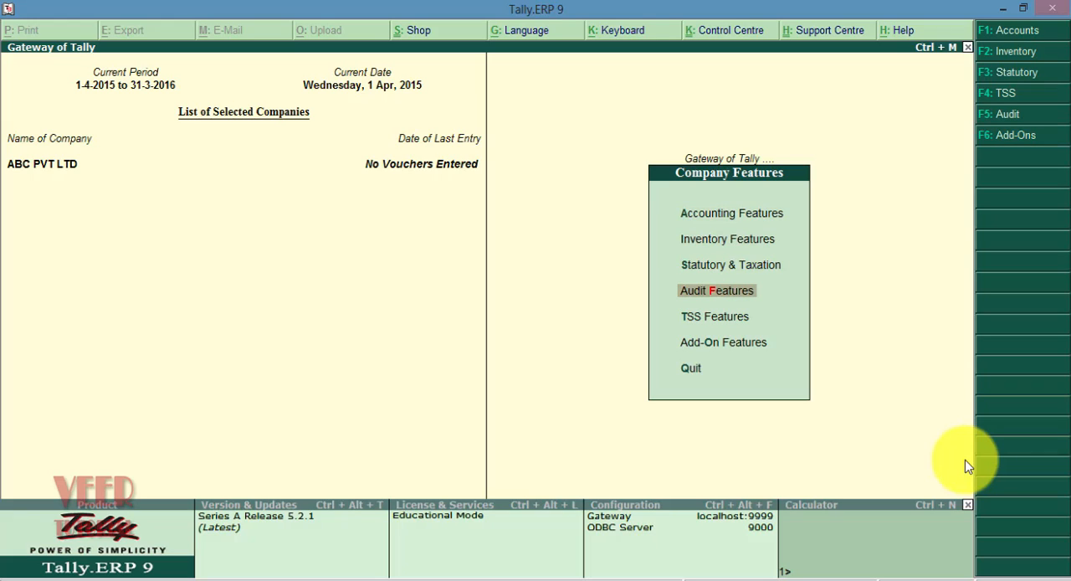
{"action": "key", "text": "Down"}
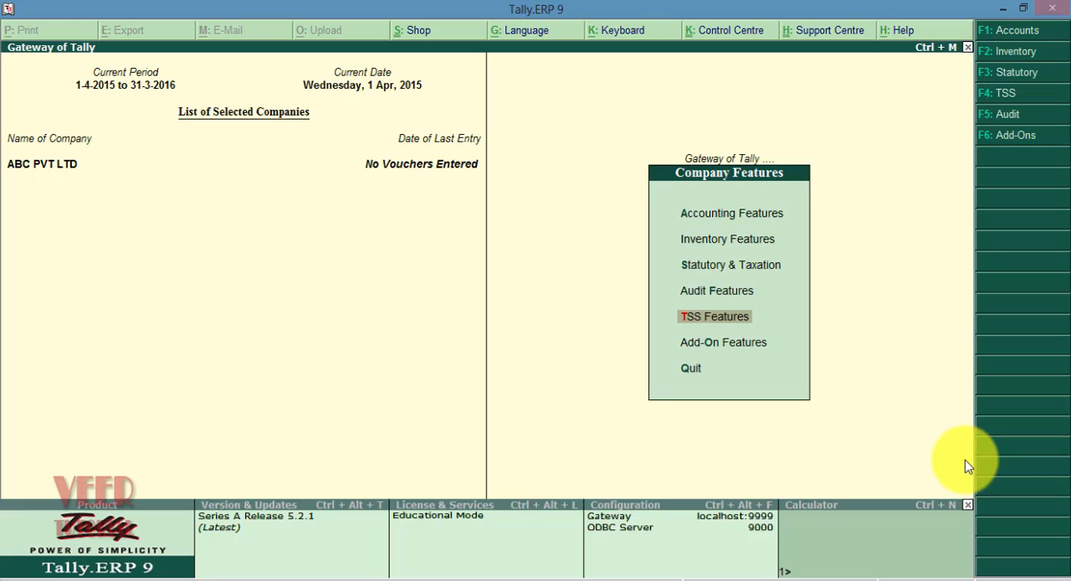
{"action": "key", "text": "Down"}
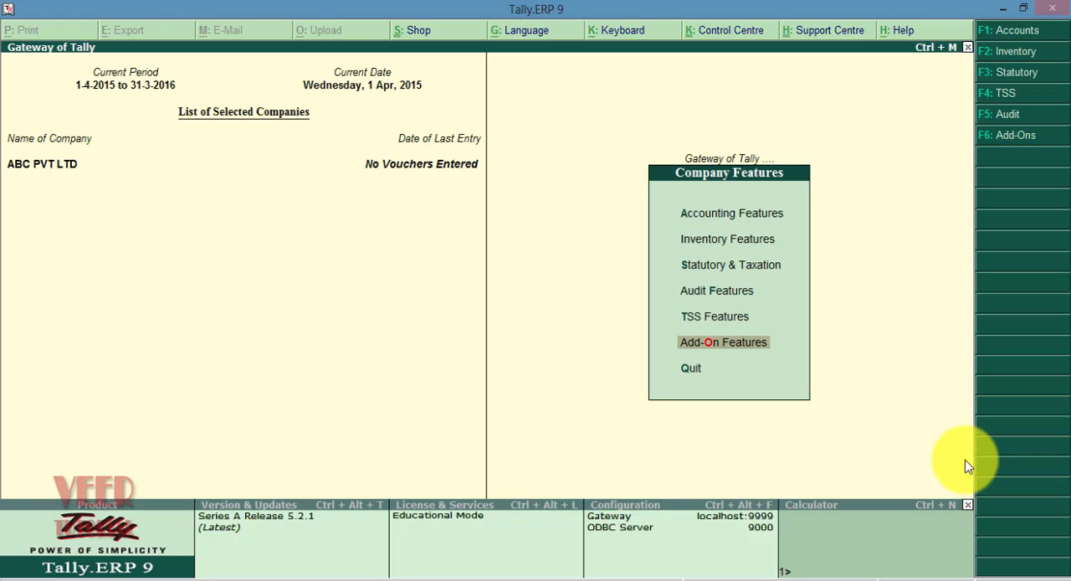
{"action": "key", "text": "Down"}
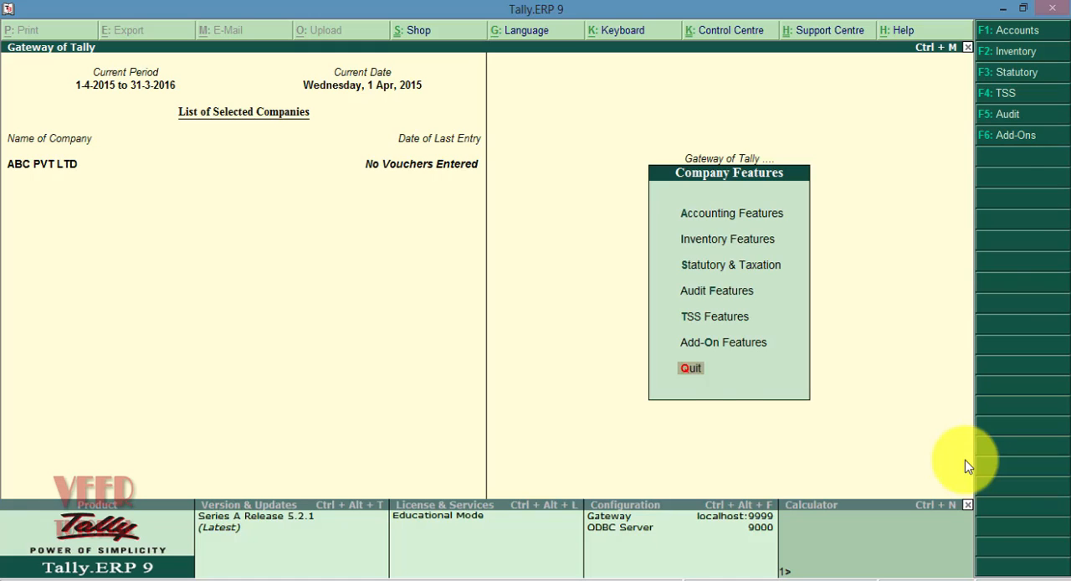
{"action": "key", "text": "Return"}
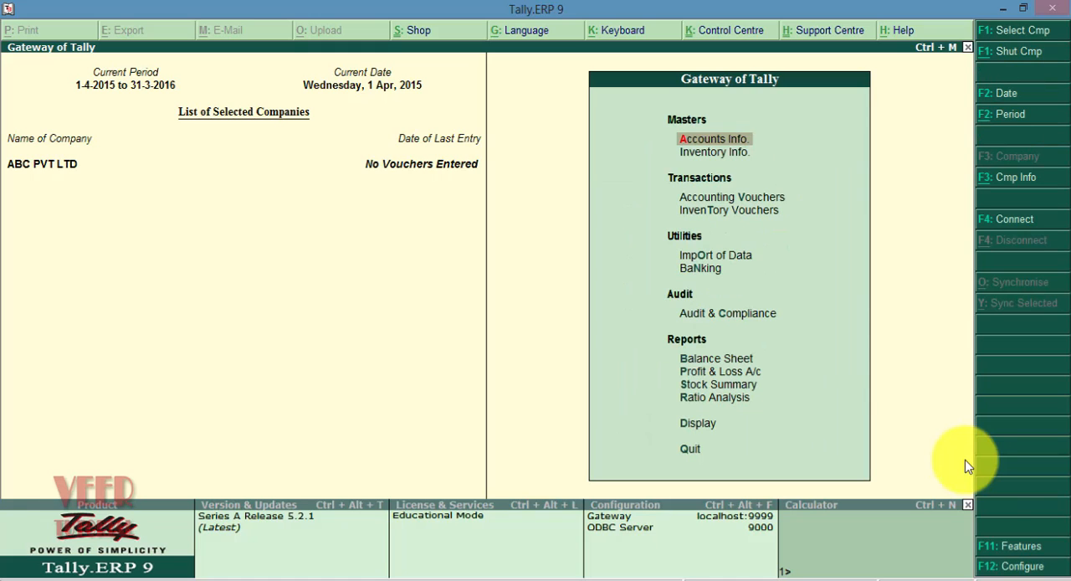
Open the General configuration and keep India / SAARC as the accounting terminology
{"action": "left_click", "coordinate": [1016, 567]}
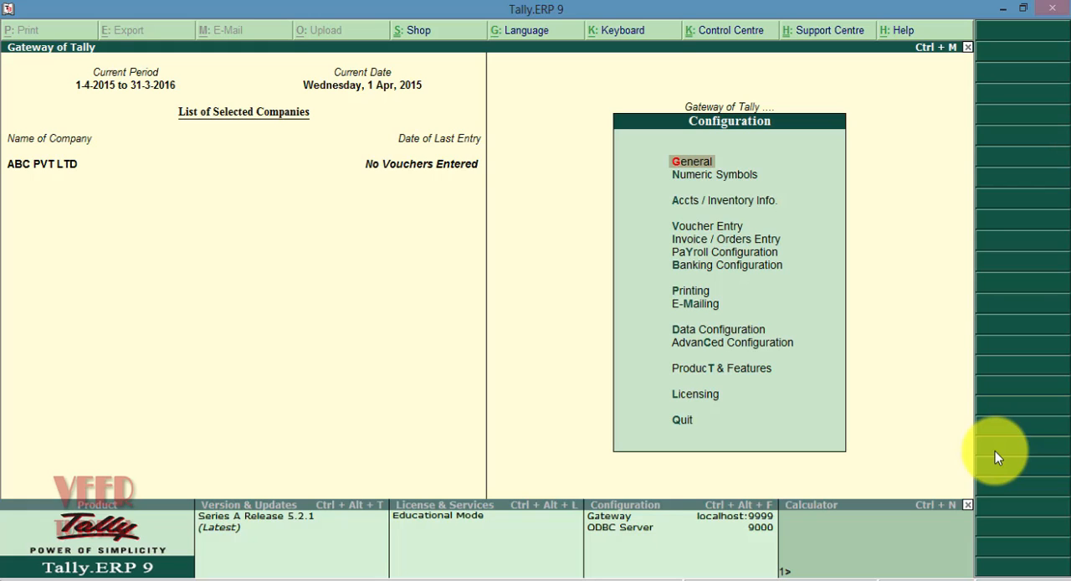
{"action": "key", "text": "Return"}
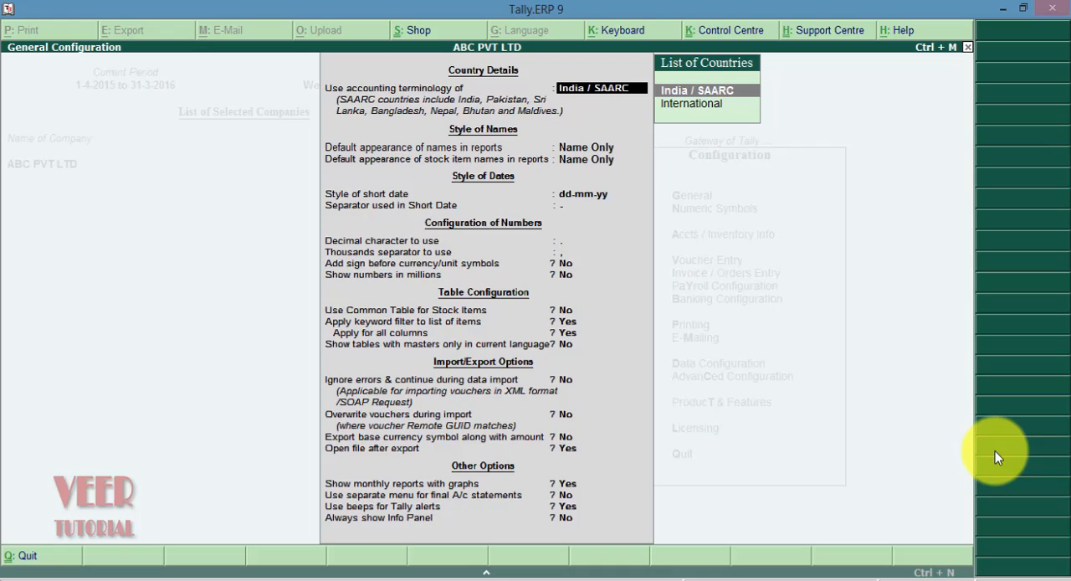
{"action": "key", "text": "Return"}
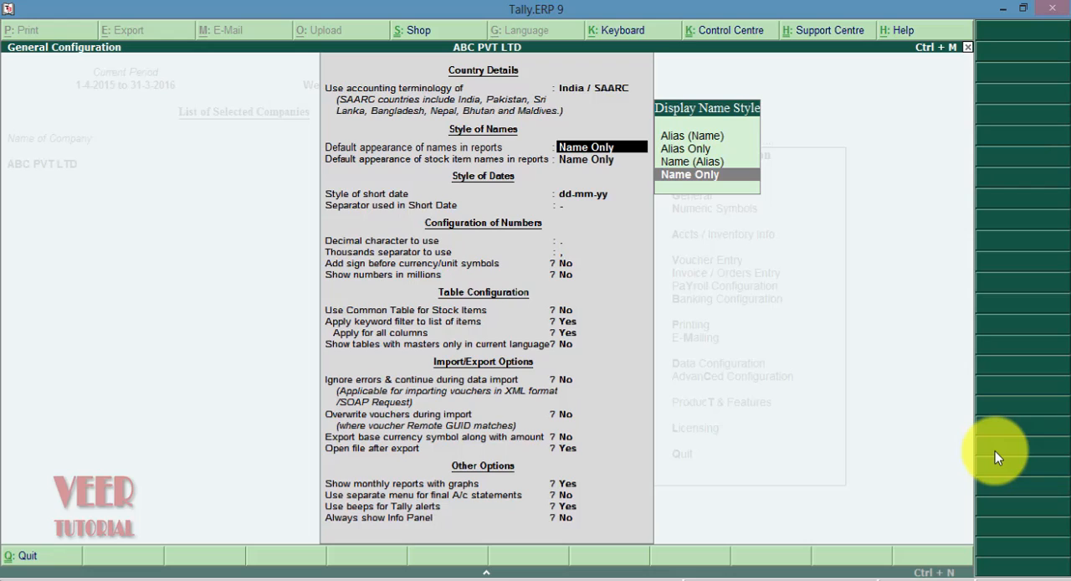
Review the display name styles for reports and keep Name Only for both names and stock item names
{"action": "key", "text": "Up"}
{"action": "key", "text": "Up"}
{"action": "key", "text": "Up"}
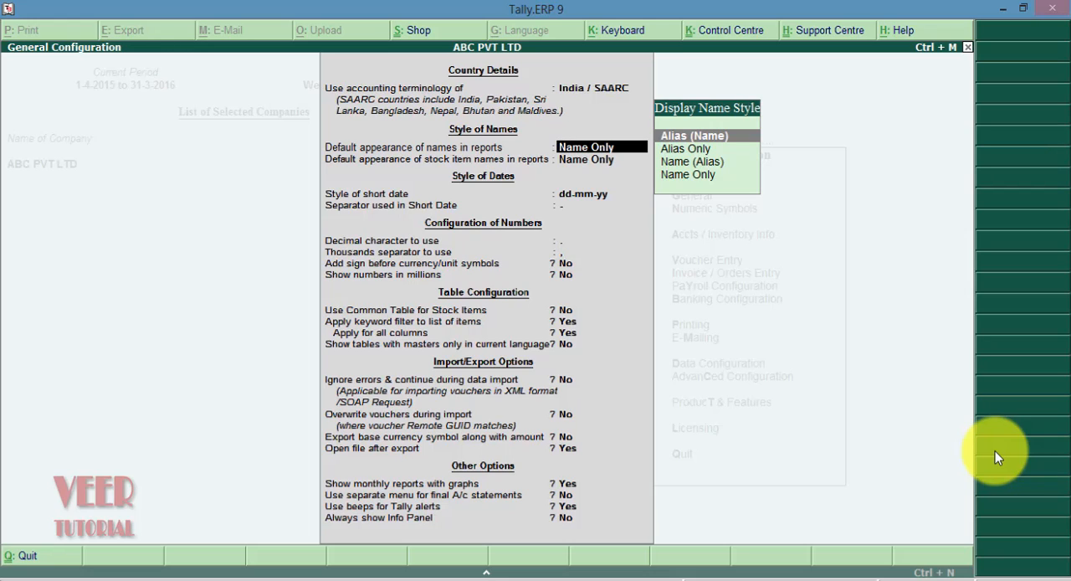
{"action": "key", "text": "Down"}
{"action": "key", "text": "Down"}
{"action": "key", "text": "Down"}
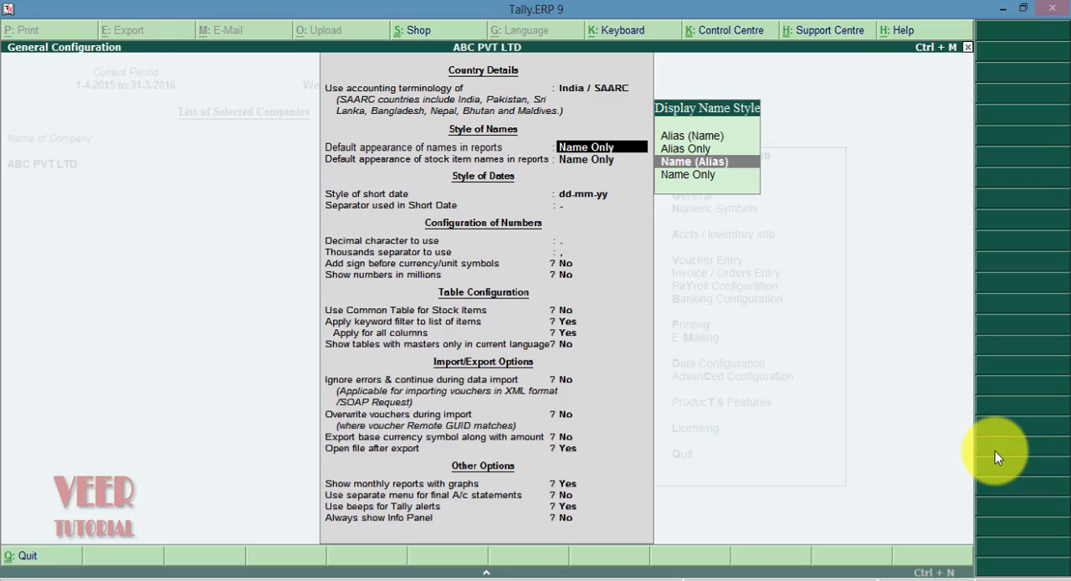
{"action": "key", "text": "Return"}
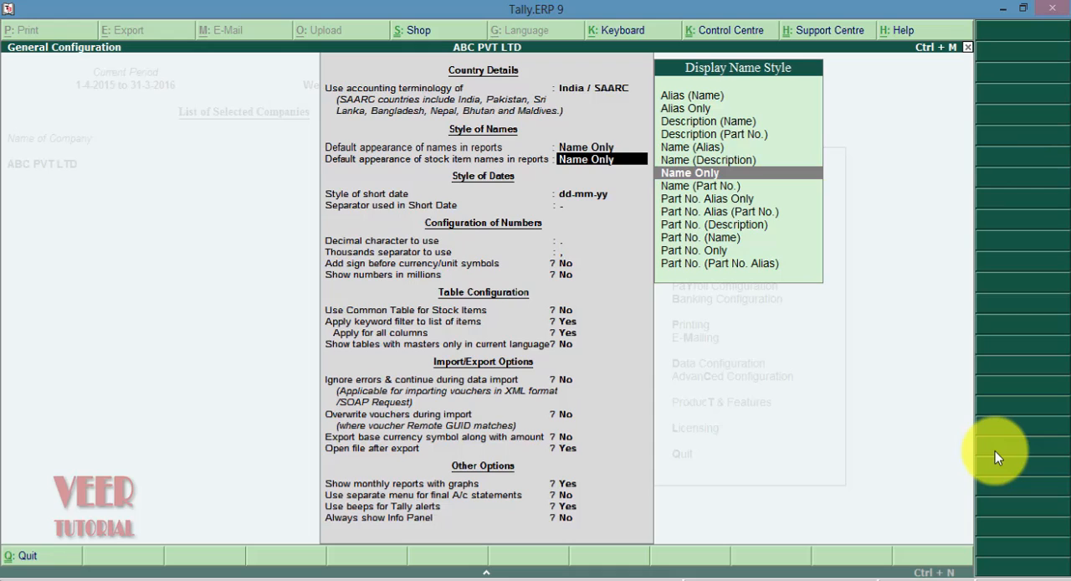
{"action": "key", "text": "Return"}
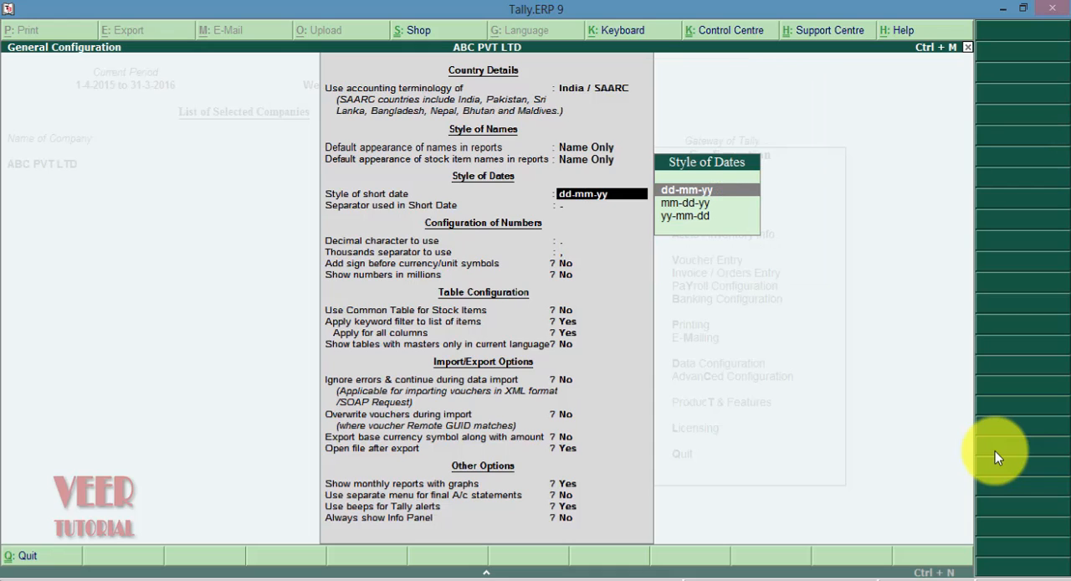
Keep dd-mm-yy dates with a hyphen separator, the default decimal and thousands characters, and No for currency sign and millions
{"action": "key", "text": "Return"}
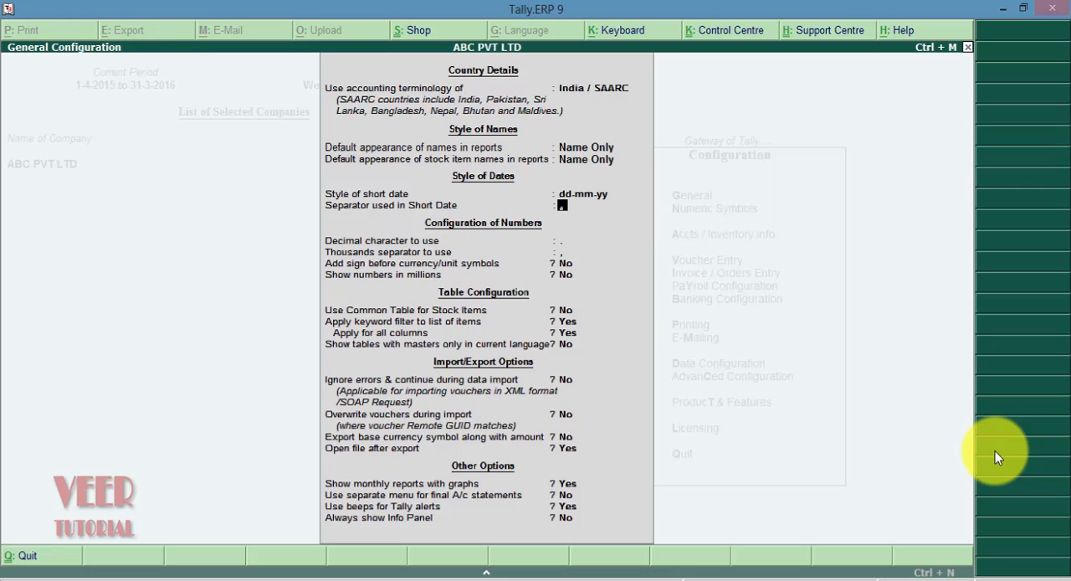
{"action": "key", "text": "Return"}
{"action": "key", "text": "Return"}
{"action": "key", "text": "Return"}
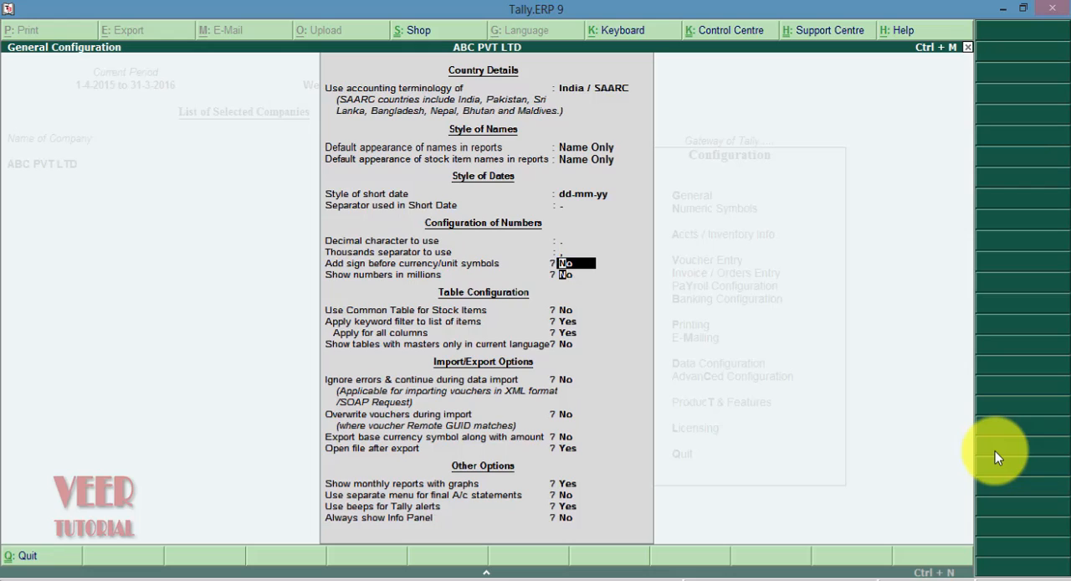
{"action": "key", "text": "Return"}
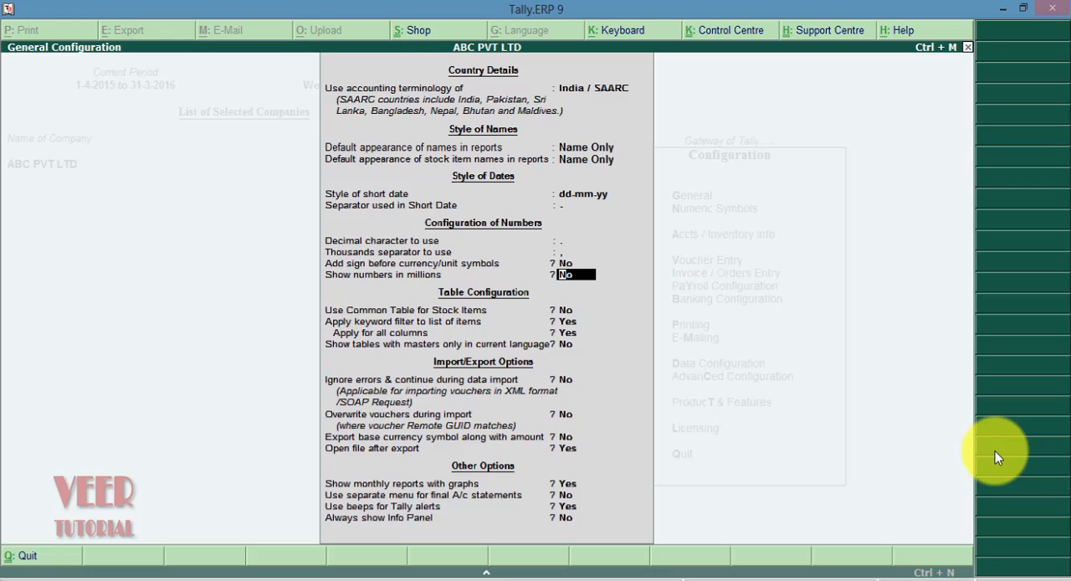
{"action": "key", "text": "Return"}
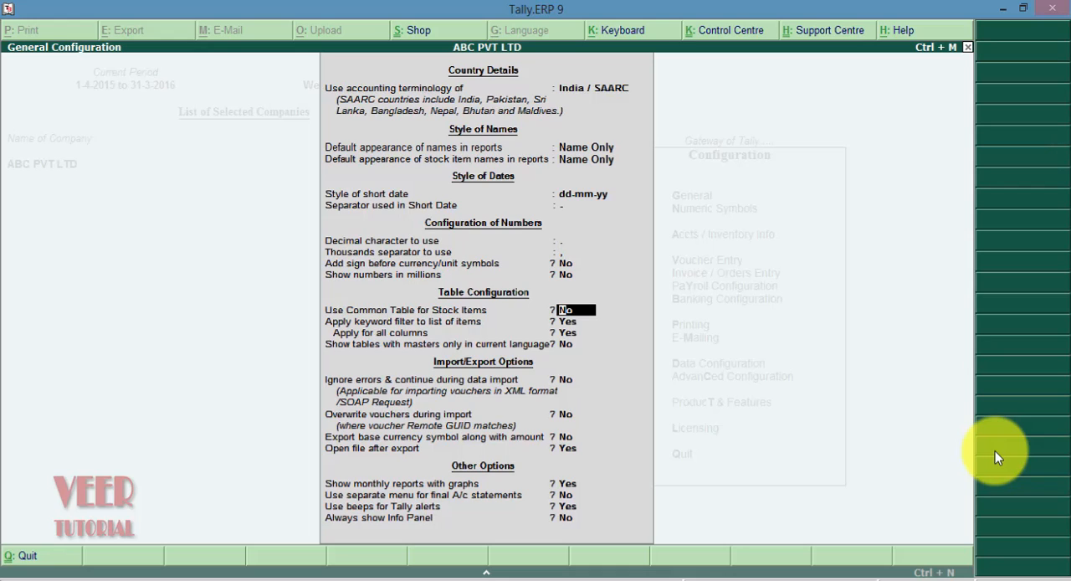
Keep the table defaults: No common table for stock items, Yes for keyword filter and all columns, No for masters only in current language
{"action": "key", "text": "Return"}
{"action": "key", "text": "Return"}
{"action": "key", "text": "Return"}
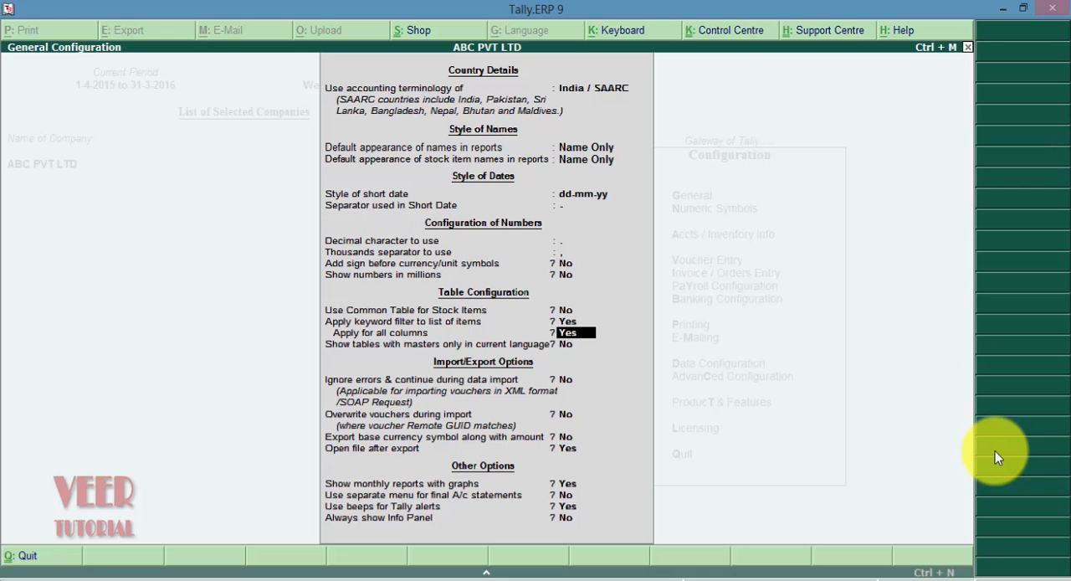
{"action": "key", "text": "Return"}
{"action": "key", "text": "Return"}
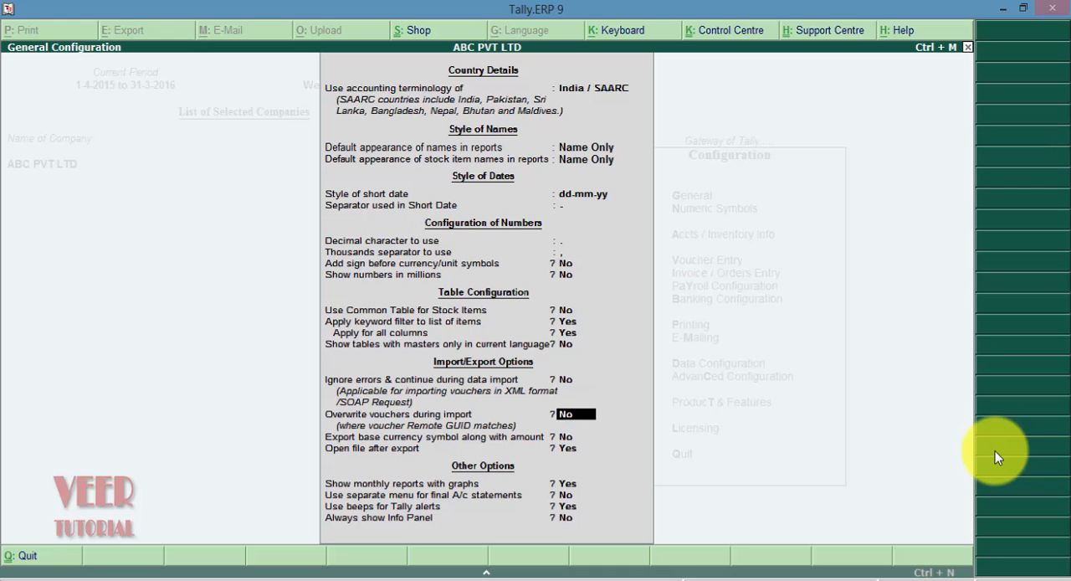
Keep No for ignoring import errors, overwriting vouchers and exporting the base currency symbol, and Yes for opening files after export
{"action": "key", "text": "Return"}
{"action": "key", "text": "Return"}
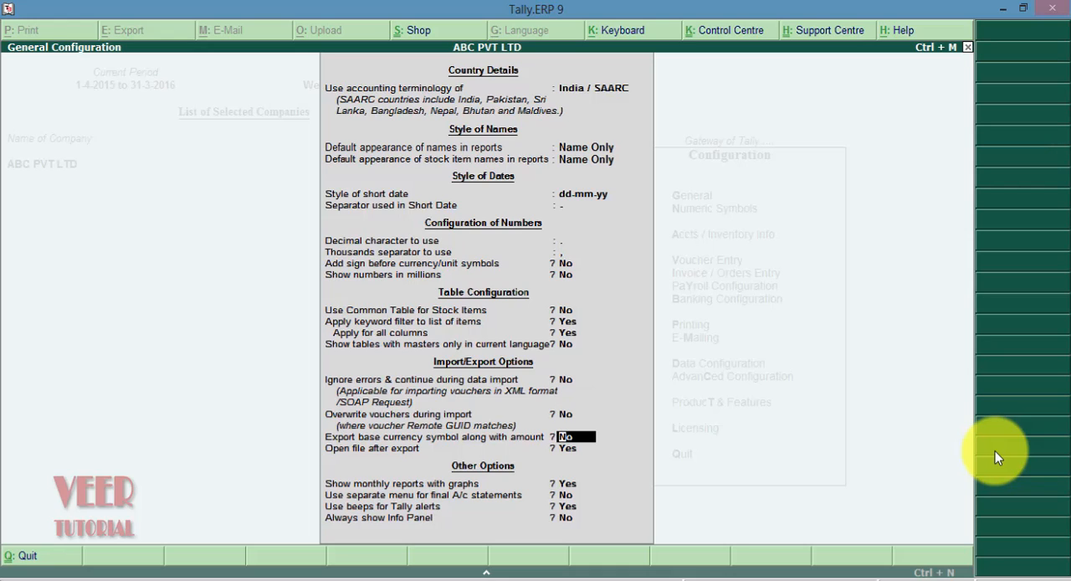
{"action": "key", "text": "Return"}
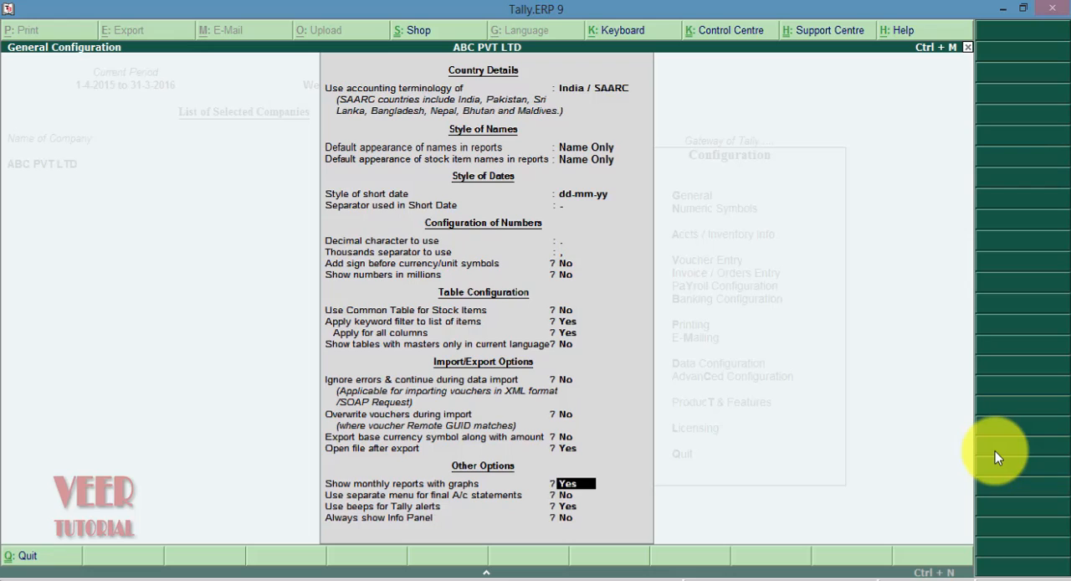
Set monthly reports with graphs to No, keep the remaining Other Options, and save the General configuration
{"action": "type", "text": "no"}
{"action": "key", "text": "Return"}
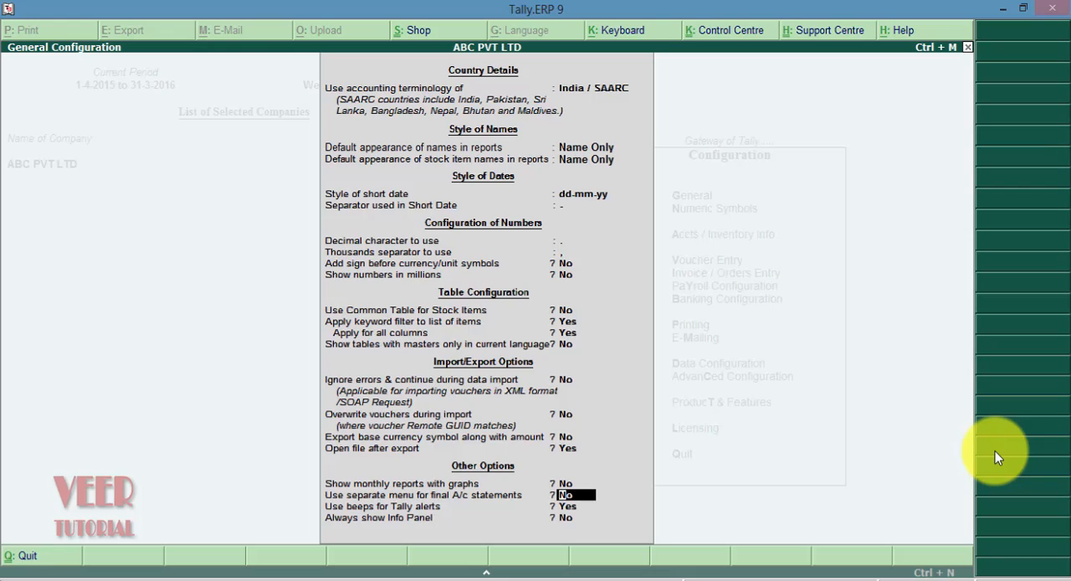
{"action": "key", "text": "Return"}
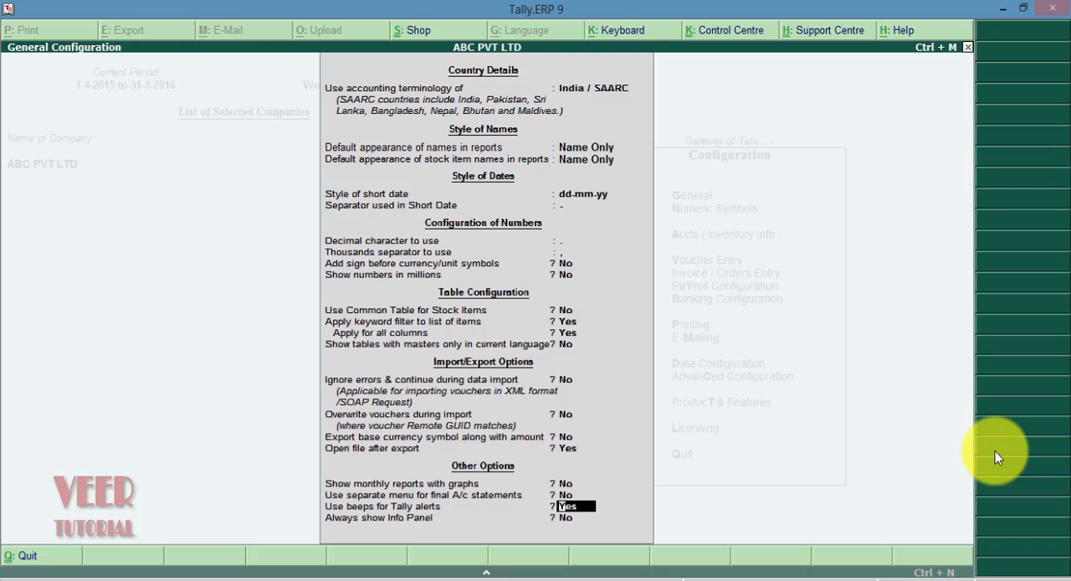
{"action": "key", "text": "Return"}
{"action": "key", "text": "Return"}
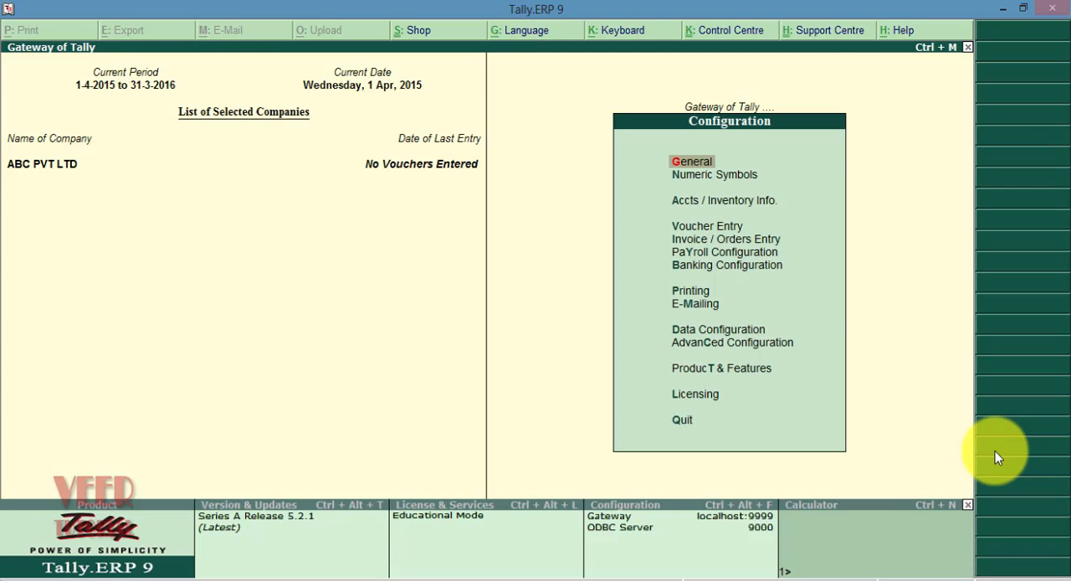
Review the Numeric Symbols settings for positive, negative, debit and credit amounts, and return to the Configuration list
{"action": "key", "text": "Down"}
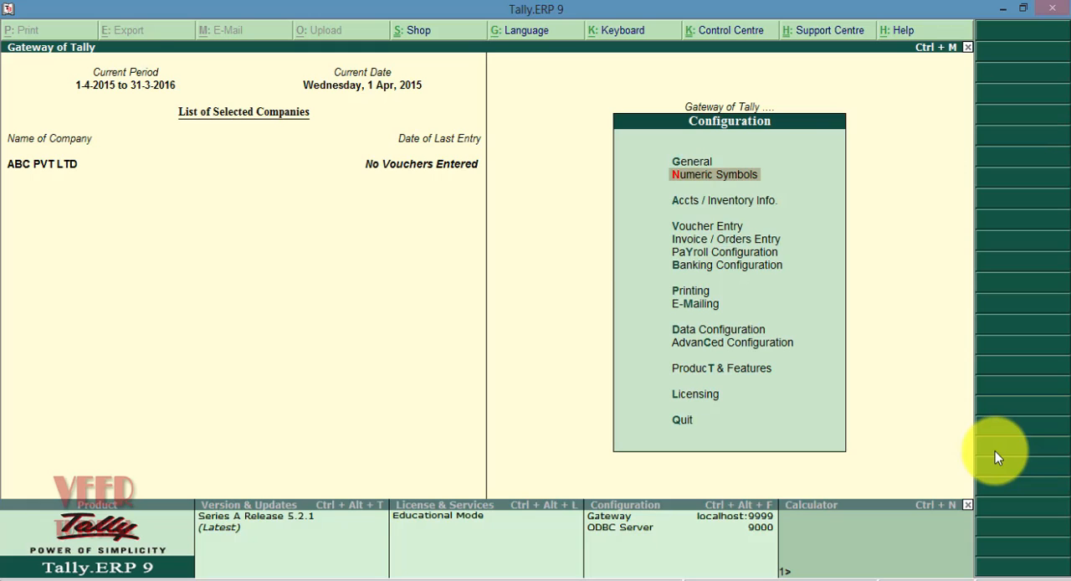
{"action": "key", "text": "Return"}
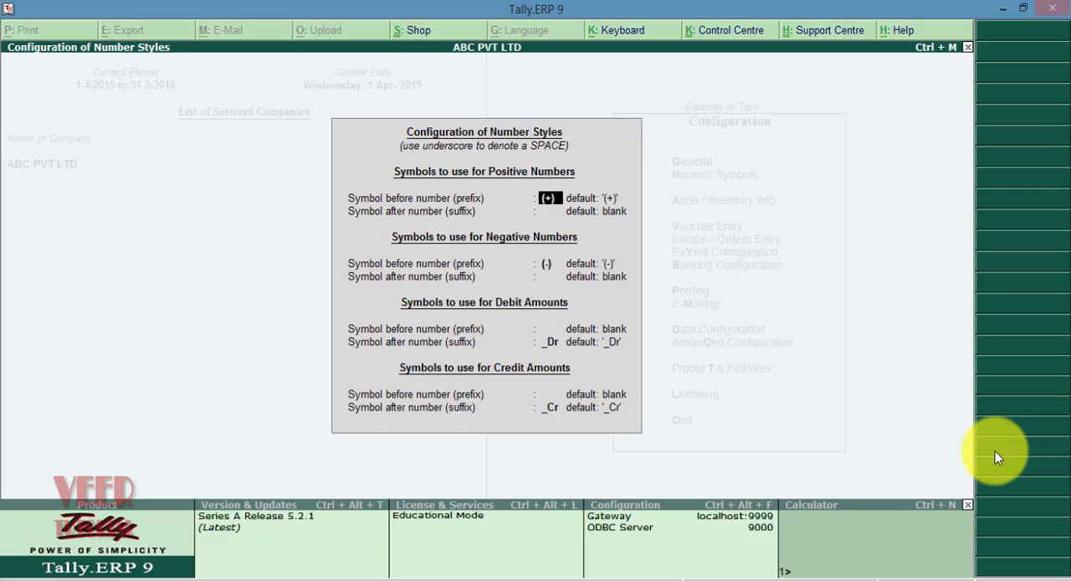
{"action": "key", "text": "Escape"}
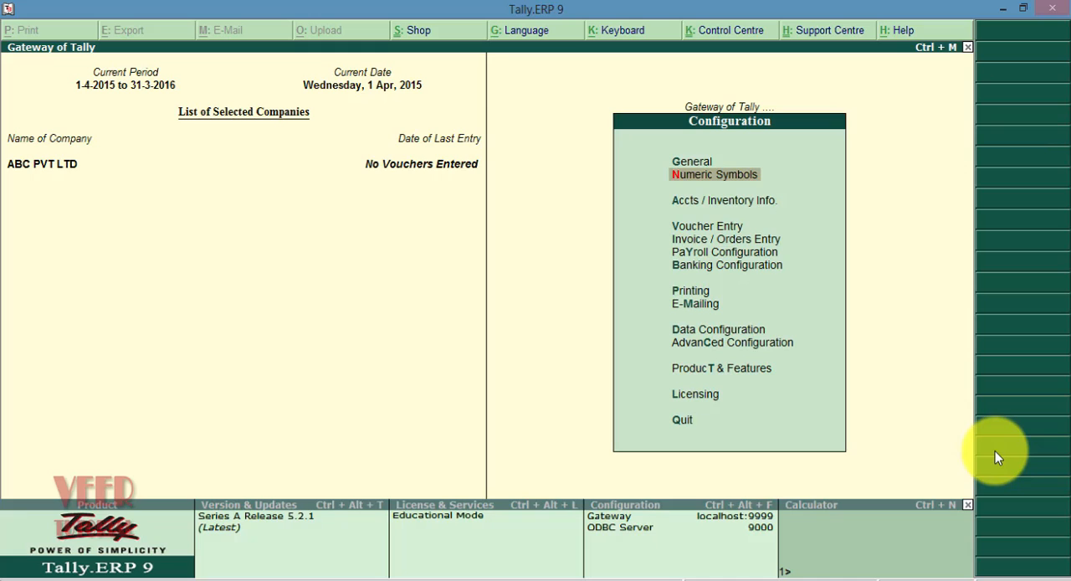
Review the Accts / Inventory Info. master options and the Configuration list, returning to the Gateway of Tally
{"action": "key", "text": "Down"}
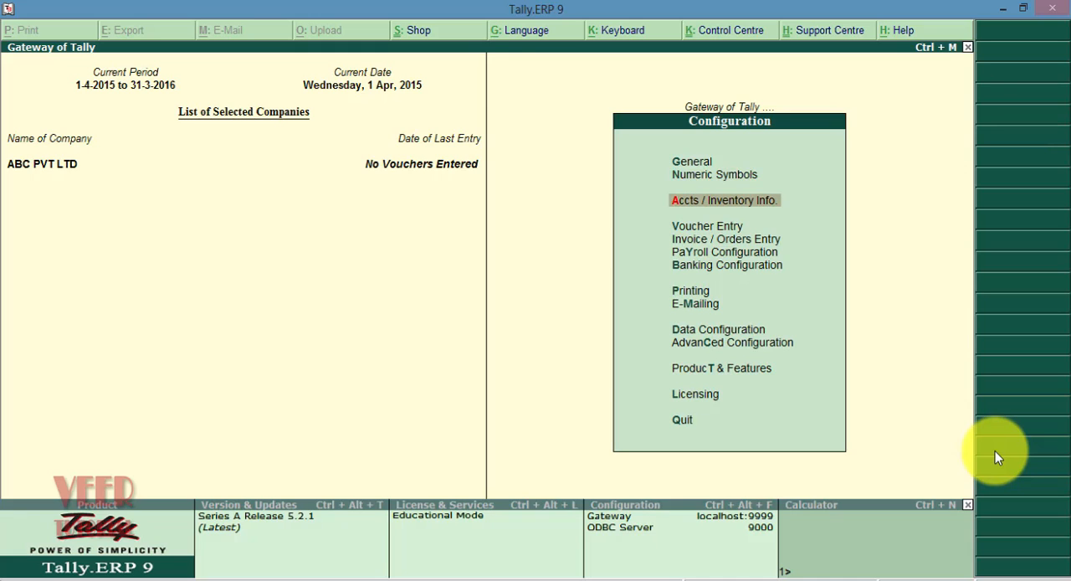
{"action": "key", "text": "Return"}
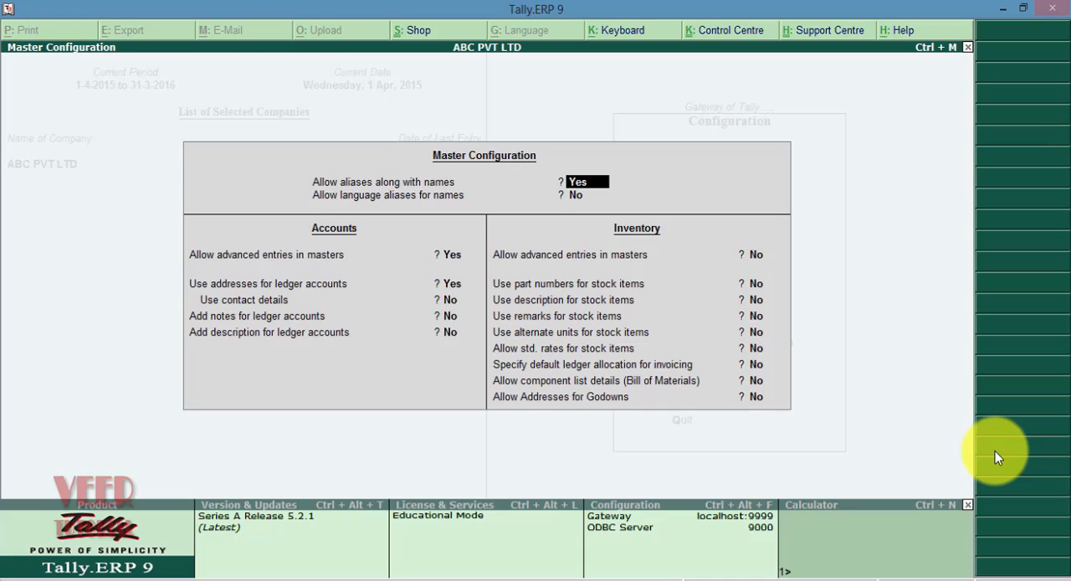
{"action": "key", "text": "Escape"}
{"action": "key", "text": "Escape"}
{"action": "key", "text": "Escape"}
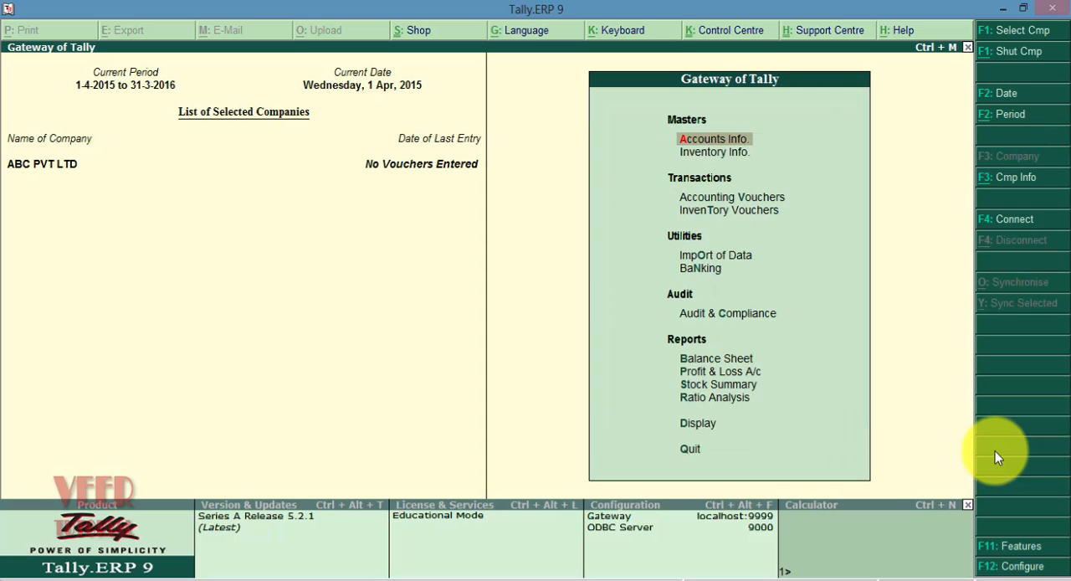
{"action": "left_click", "coordinate": [1018, 568]}
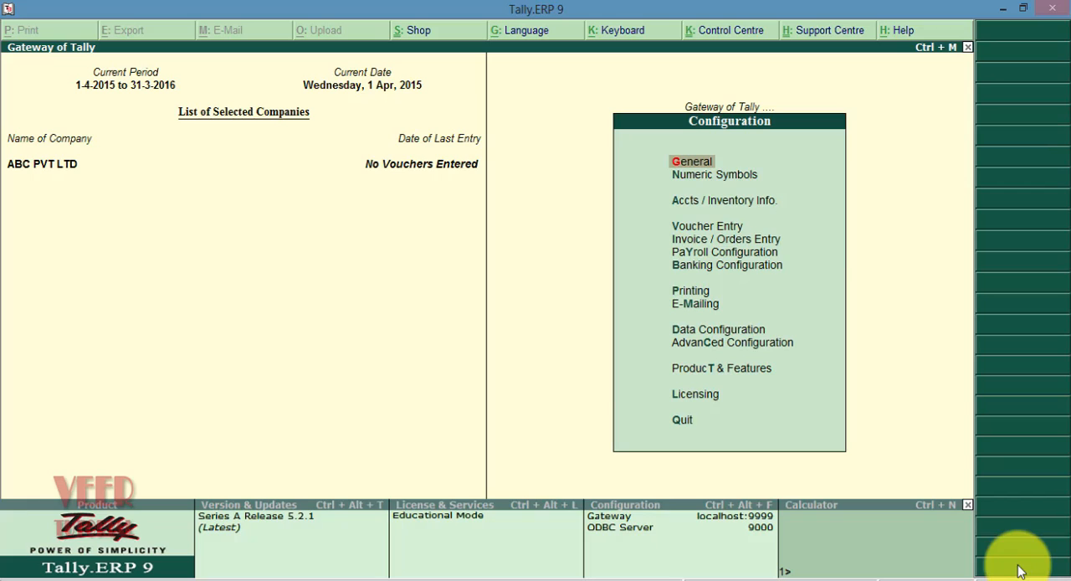
{"action": "key", "text": "Escape"}
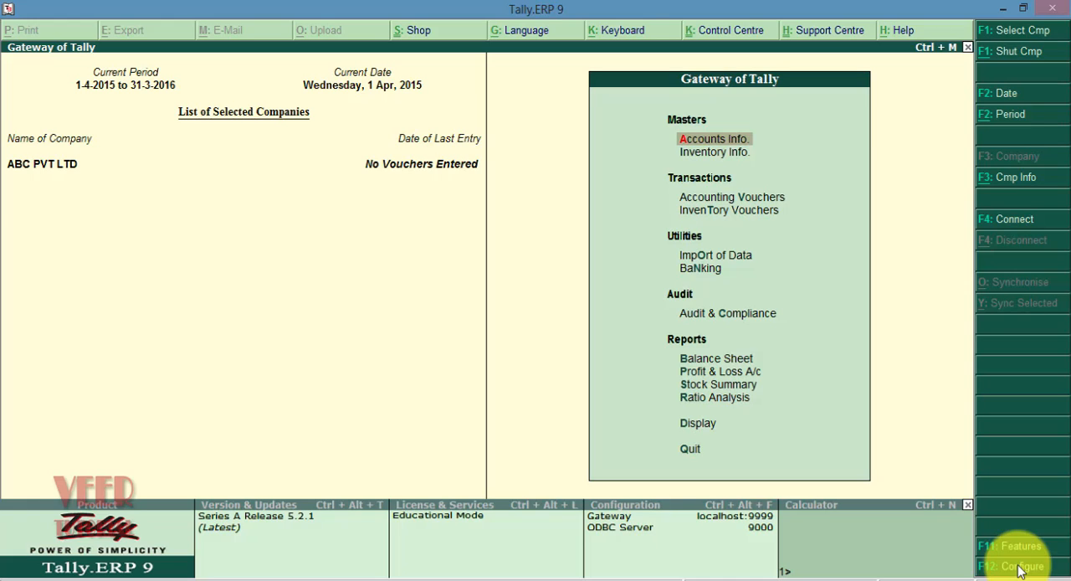
Look through the Gateway of Tally entries from Accounts Info. under Masters to Audit & Compliance
{"action": "key", "text": "Down"}
{"action": "key", "text": "Down"}
{"action": "key", "text": "Down"}
{"action": "key", "text": "Down"}
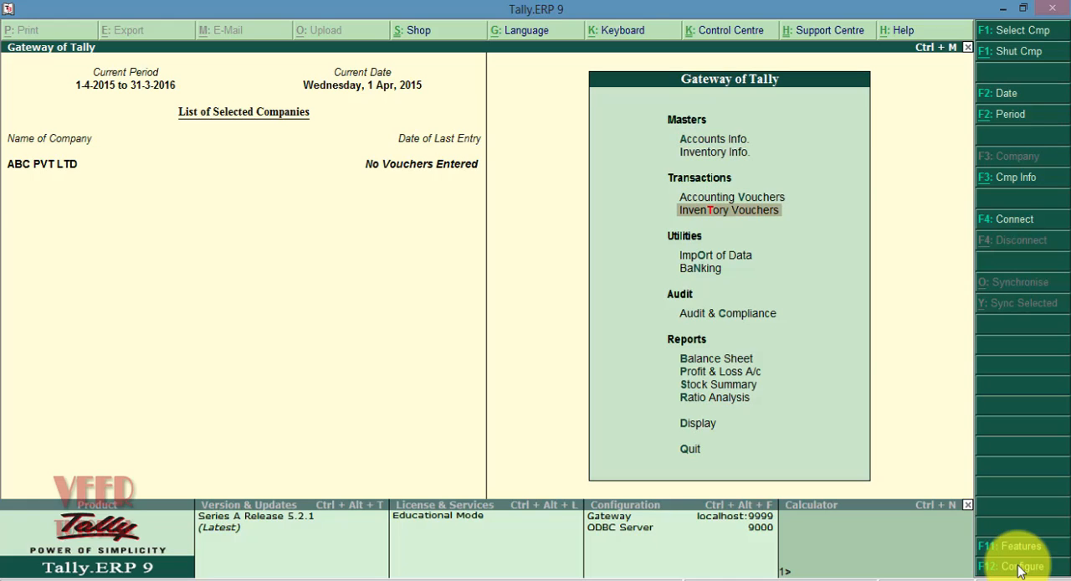
{"action": "key", "text": "Up"}
{"action": "key", "text": "Up"}
{"action": "key", "text": "Up"}
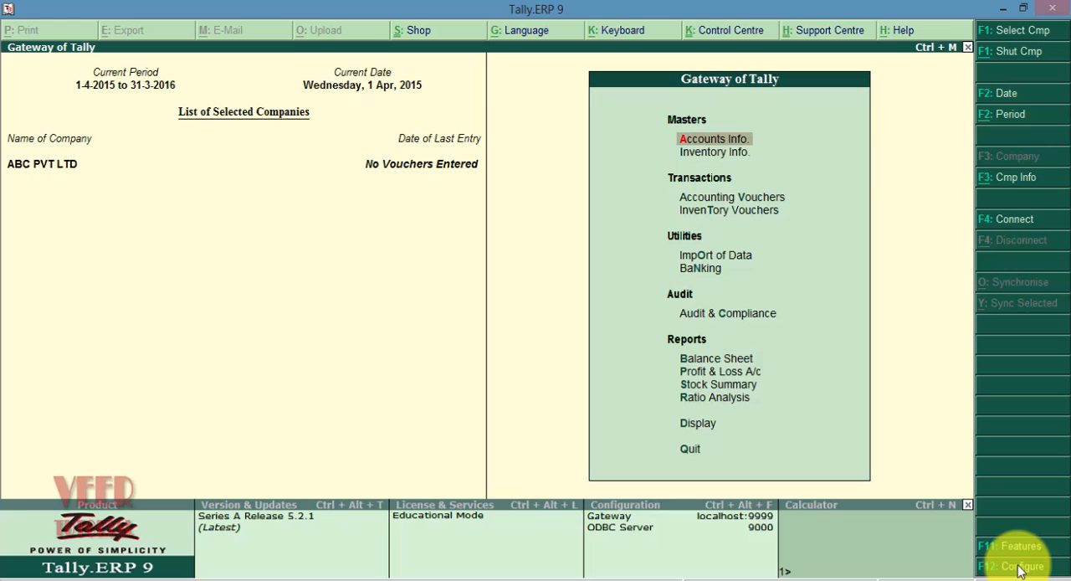
{"action": "key", "text": "Down"}
{"action": "key", "text": "Down"}
{"action": "key", "text": "Down"}
{"action": "key", "text": "Down"}
{"action": "key", "text": "Down"}
{"action": "key", "text": "Down"}
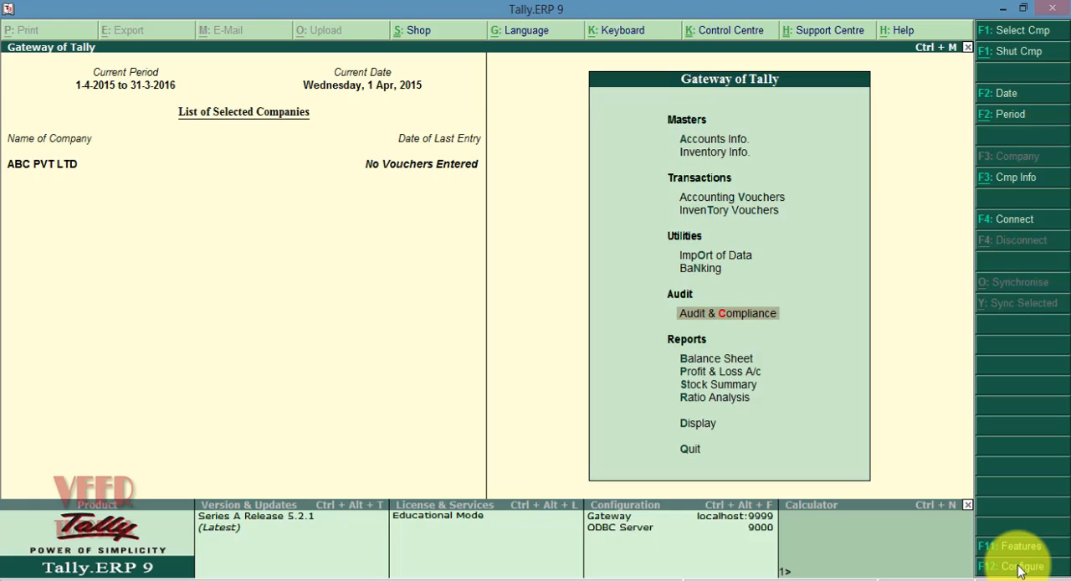